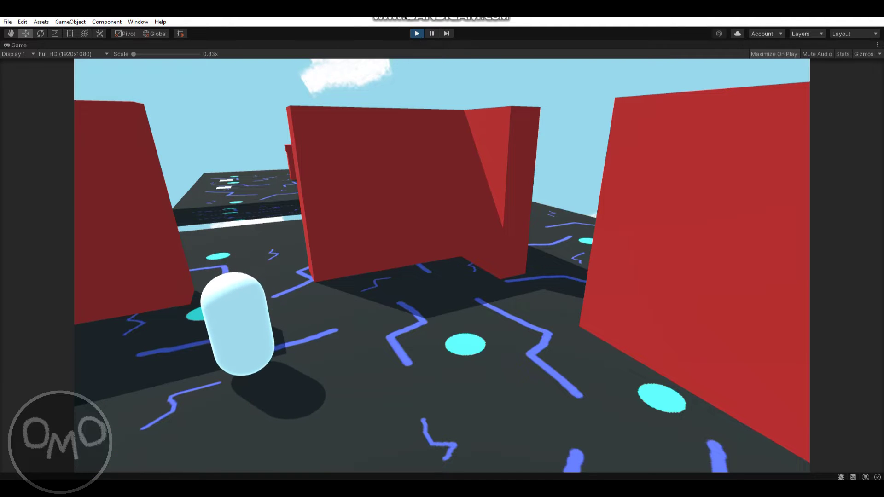
Step: Stop the game and select the four red wall cubes on the platform in the scene
click(417, 33)
right_drag(466, 76, 678, 160)
click(541, 183)
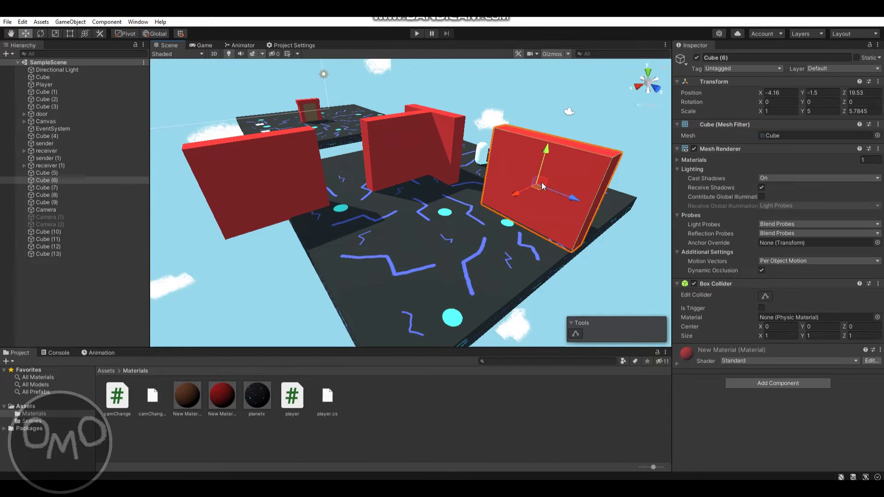
shift+click(446, 156)
shift+click(380, 143)
shift+click(294, 166)
right_drag(295, 167, 277, 193)
Step: Inspect the placement and previews of Camera, Camera (1) and Camera (2) around the walled platform
click(68, 210)
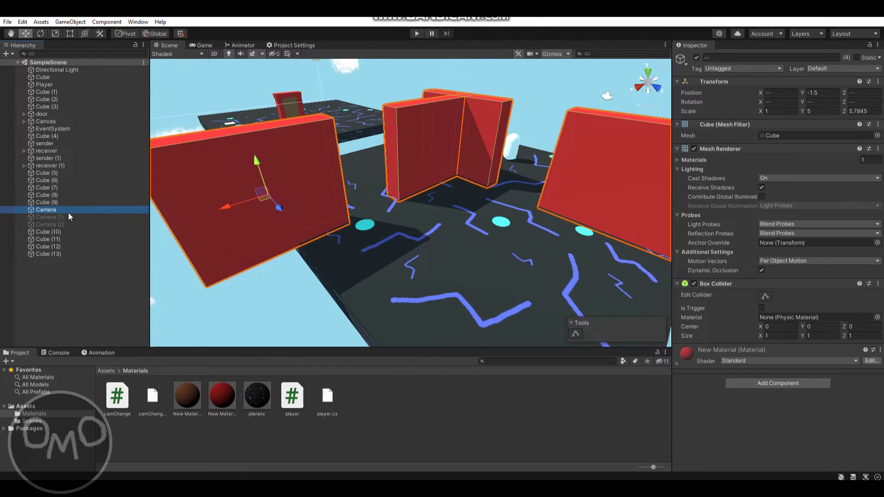
right_drag(257, 198, 336, 169)
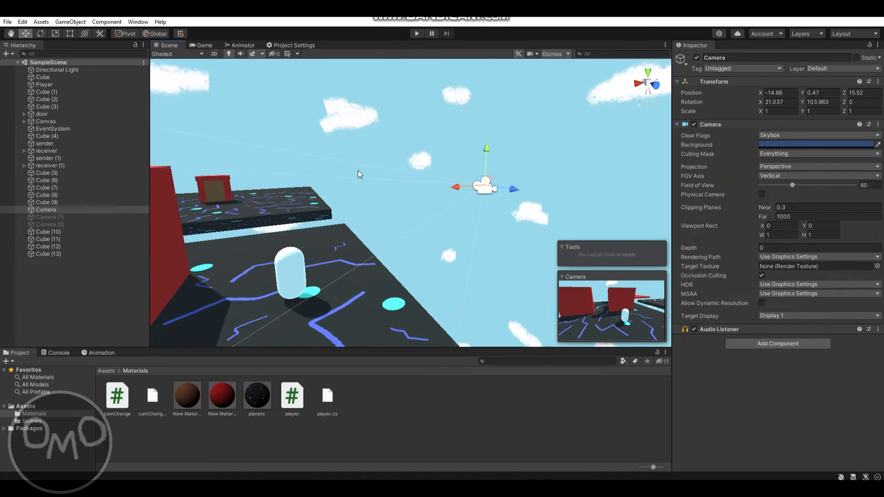
right_drag(354, 250, 157, 249)
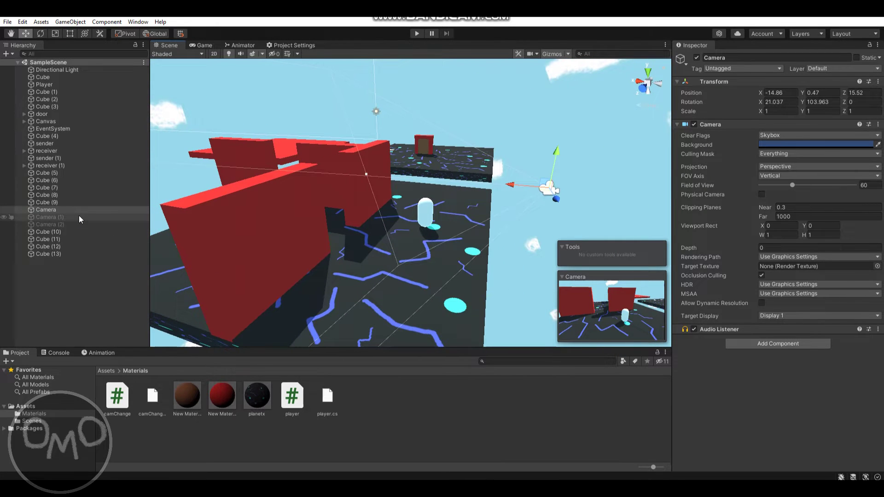
click(79, 217)
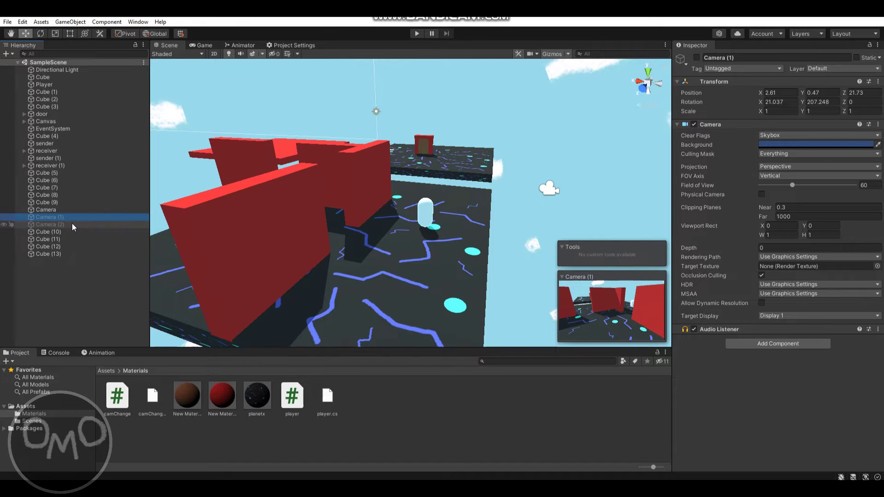
shift+click(70, 222)
right_drag(301, 218, 336, 211)
key(a)
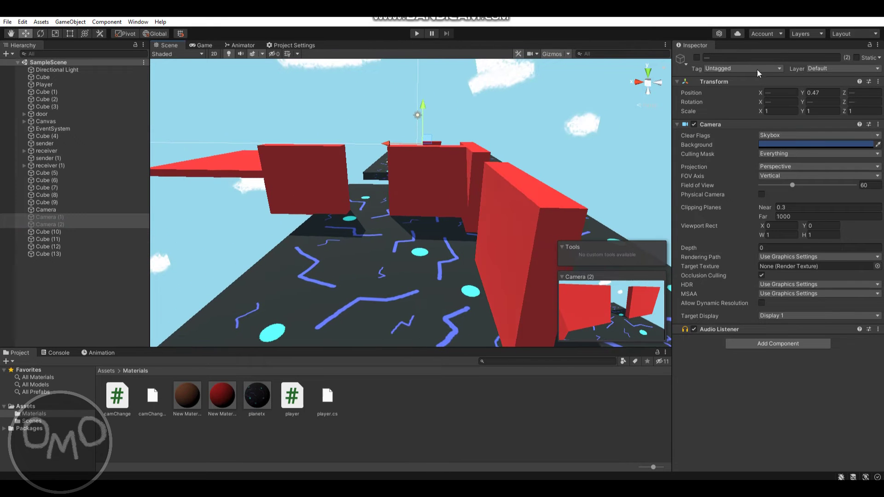
Step: Activate Camera (1) and Camera (2) to see where they sit in the scene, and deactivate both again
click(698, 59)
right_drag(497, 170, 471, 173)
key(a)
right_drag(377, 159, 410, 144)
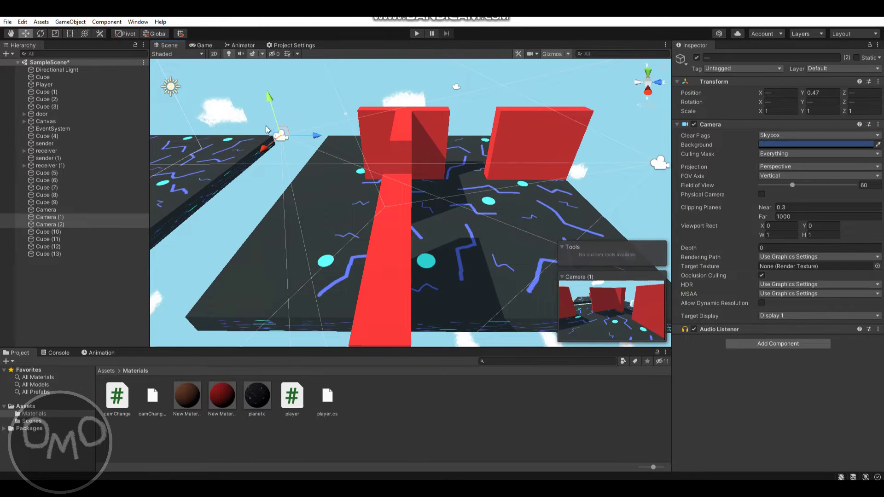
click(697, 57)
right_drag(551, 168, 333, 123)
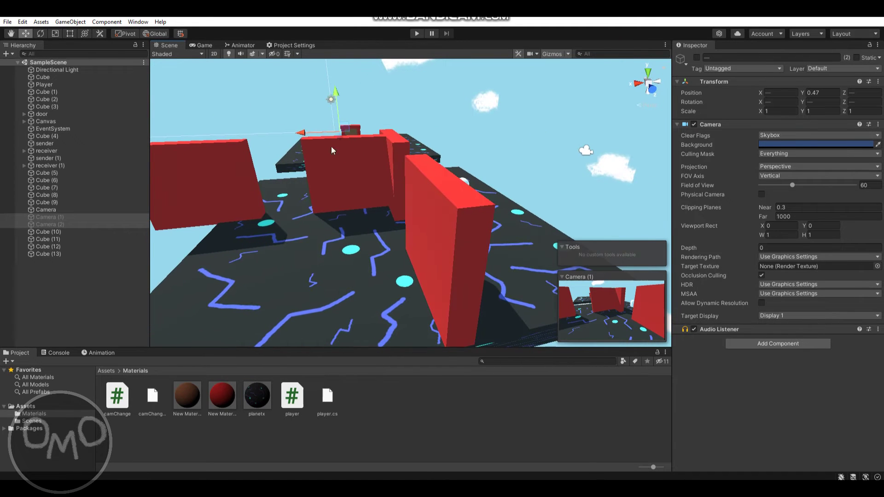
Step: Select the invisible trigger cubes Cube (10) and Cube (11) and examine their position in the gap between the walls
right_drag(342, 341, 314, 177)
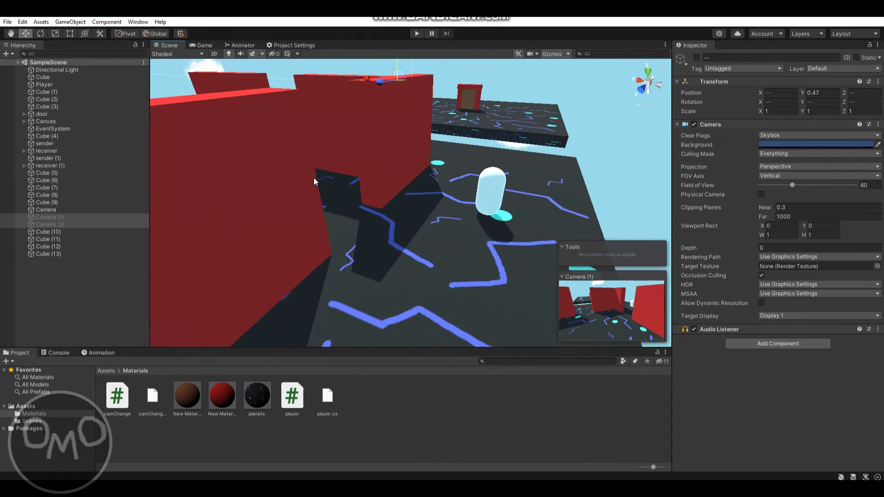
click(84, 231)
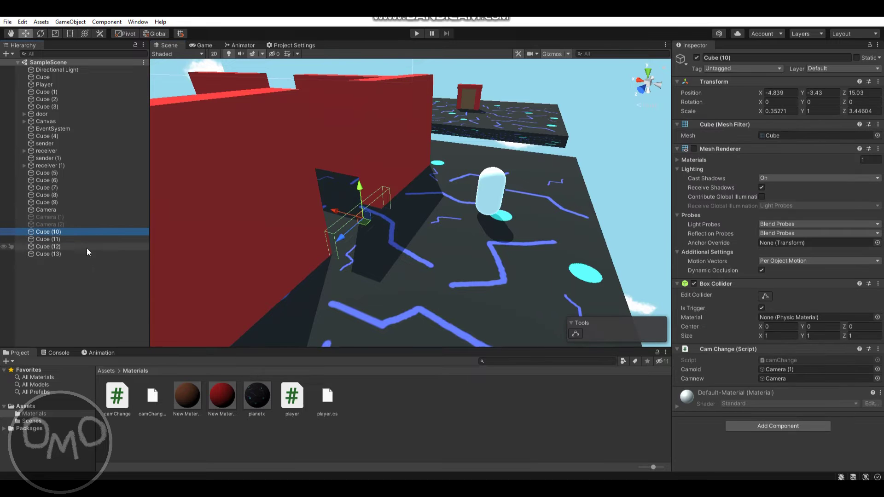
key(f)
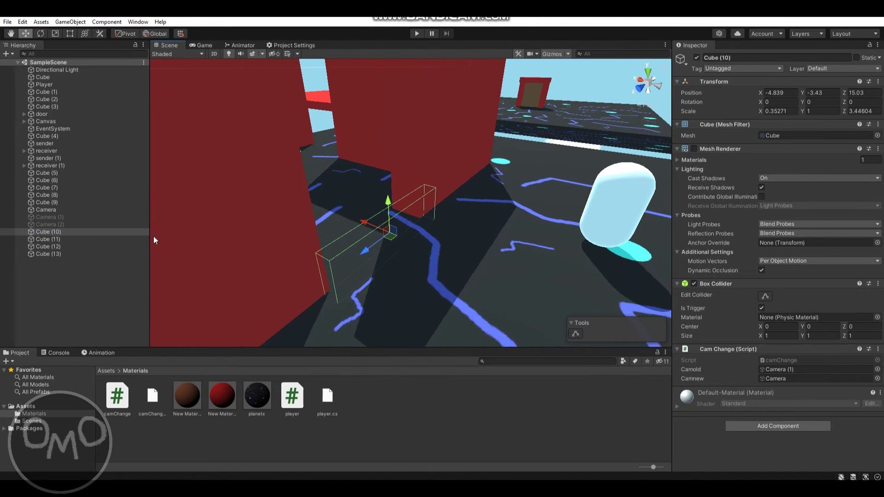
ctrl+click(112, 241)
alt+drag(286, 235, 483, 179)
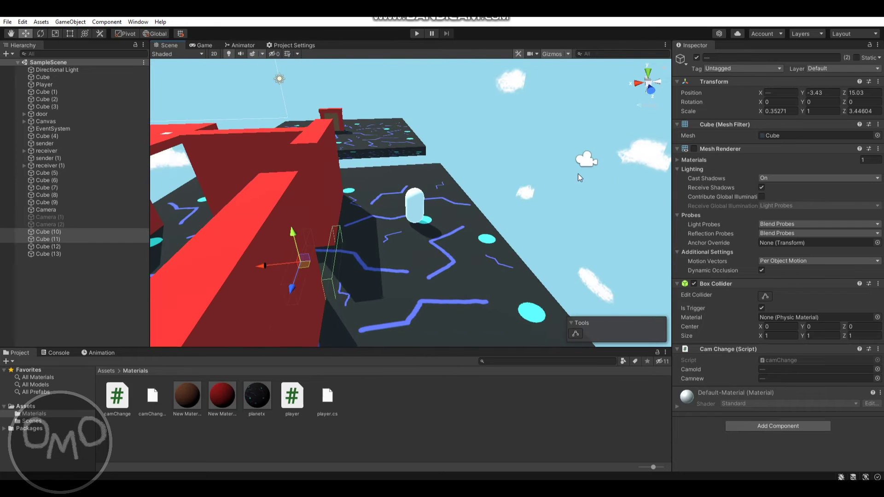
alt+drag(548, 184, 484, 152)
Step: Check Camera (1), and compare it with the areas and Cam Change settings of triggers Cube (10) and Cube (11)
click(73, 218)
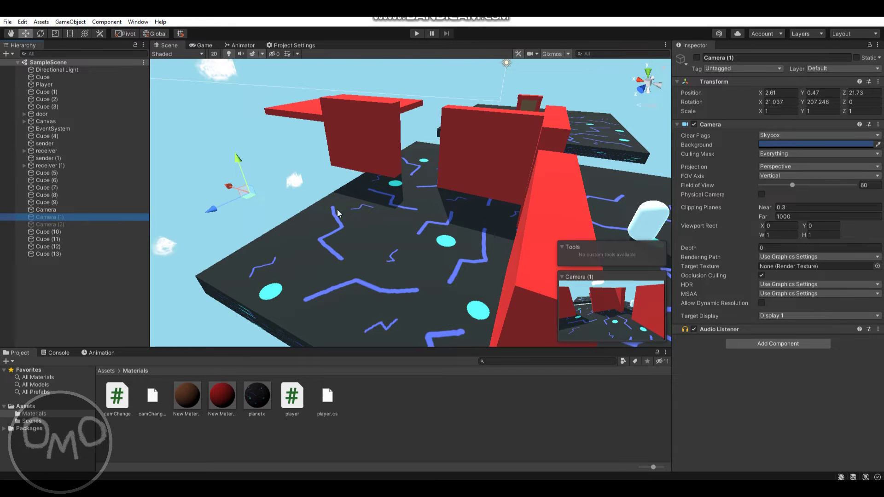
double_click(92, 233)
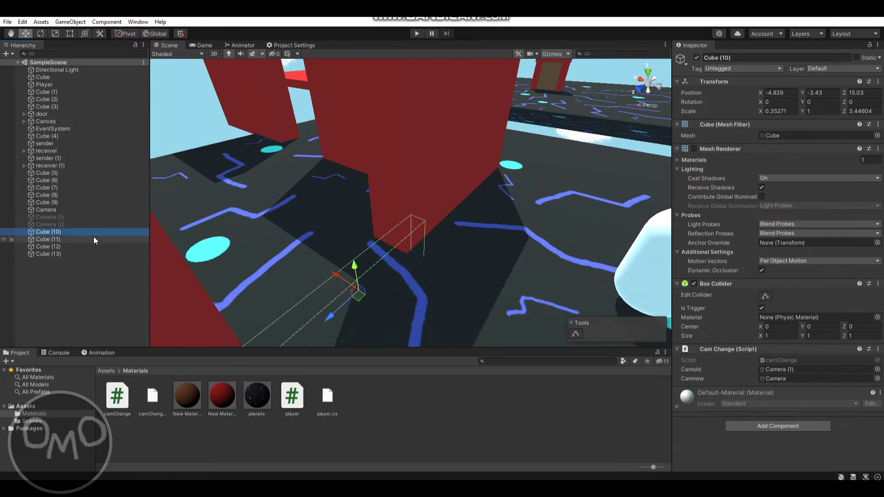
click(94, 240)
alt+drag(306, 197, 384, 236)
key(s)
right_drag(418, 247, 394, 237)
key(d)
alt+drag(394, 238, 609, 124)
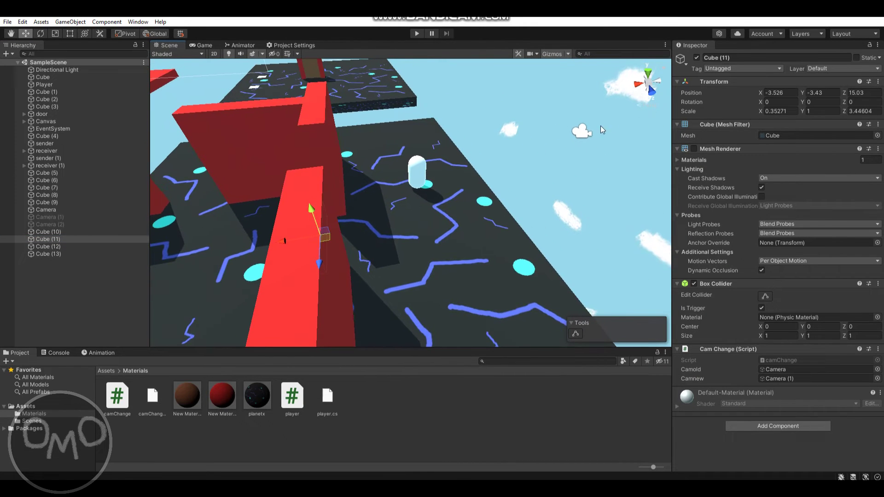
right_drag(609, 153, 368, 250)
key(a)
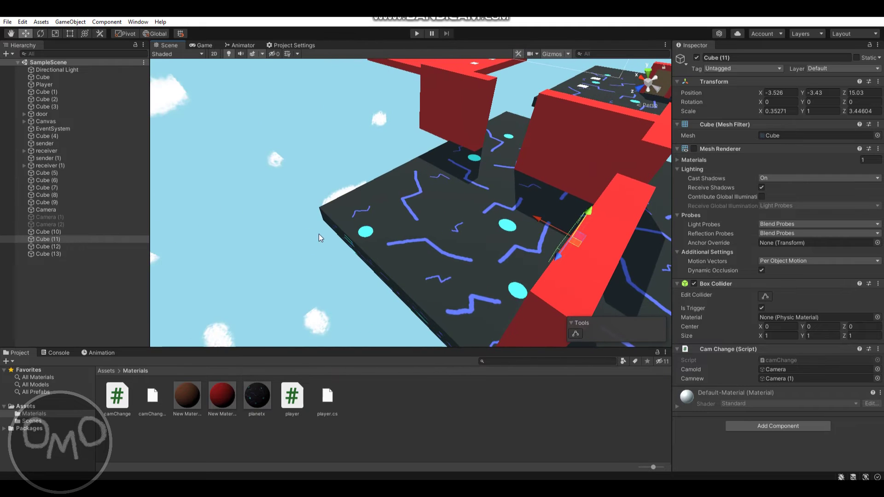
key(w)
right_drag(381, 212, 479, 198)
key(d)
alt+drag(479, 198, 460, 209)
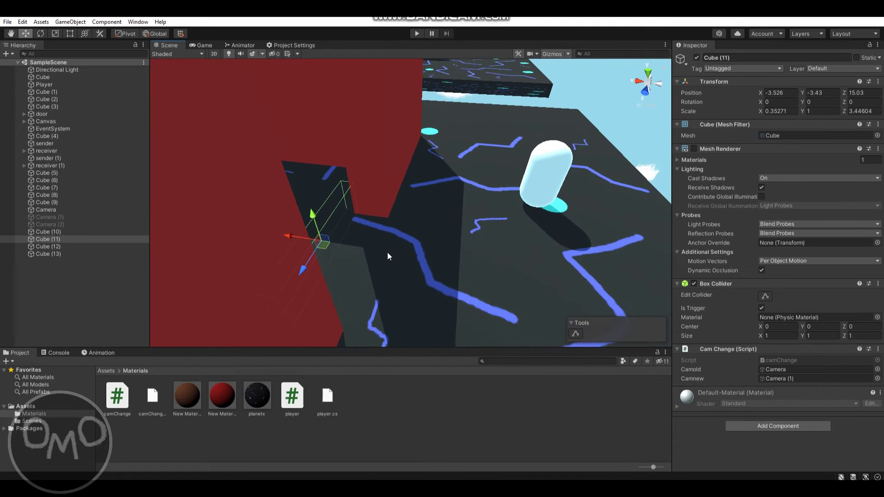
Step: Examine the Cube (10) trigger and its old and new camera assignments from both sides of the wall
click(65, 231)
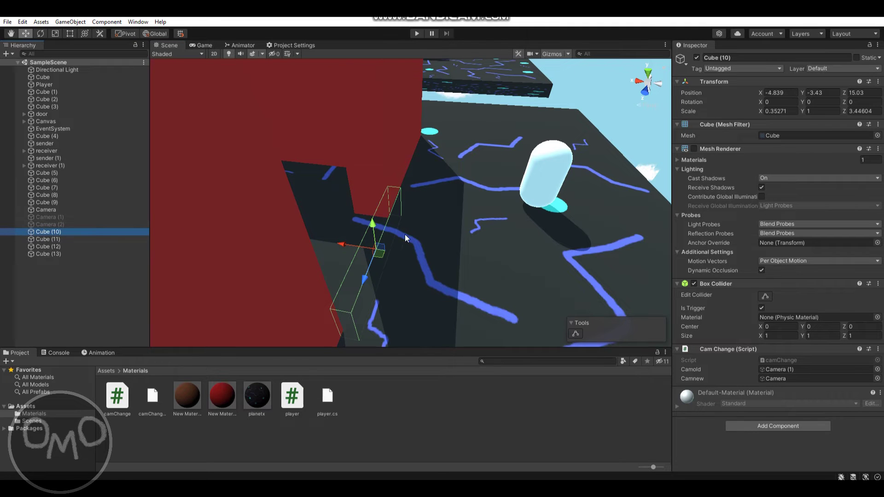
key(s)
right_drag(367, 257, 488, 195)
right_drag(529, 166, 334, 178)
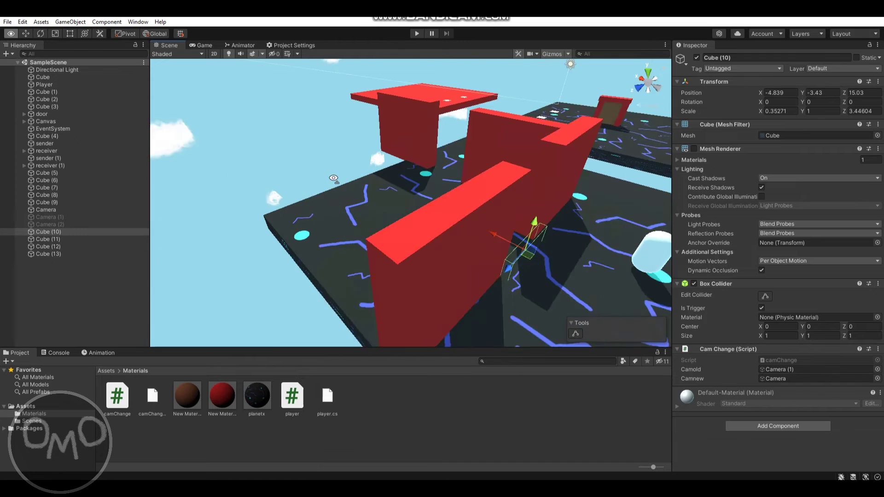
alt+drag(334, 179, 454, 179)
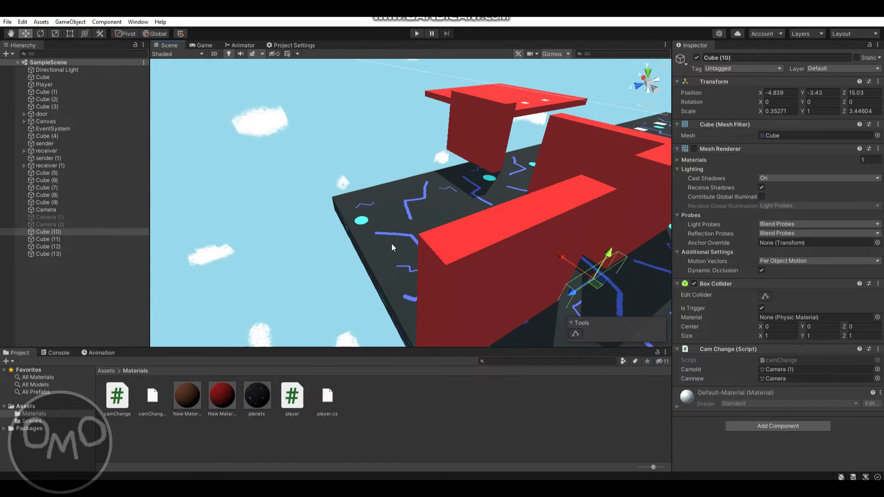
key(f)
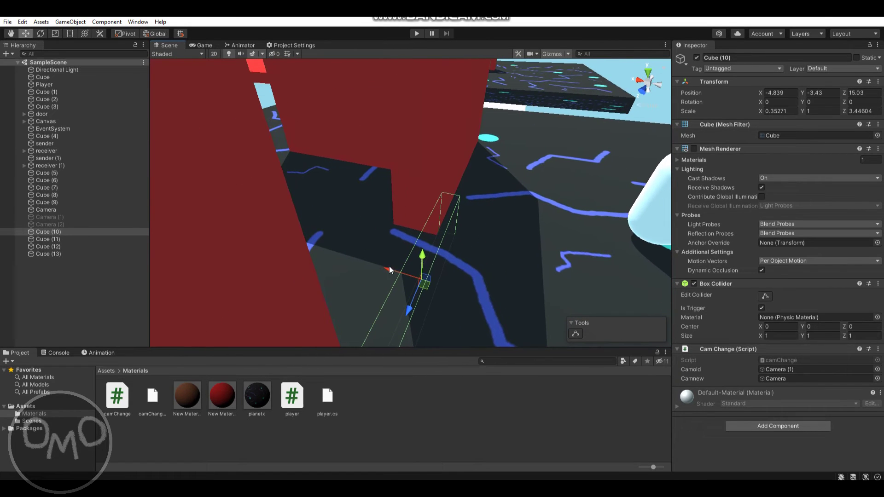
Step: Compare the placement of the Cube (11) and Cube (10) triggers on either side of the wall gap
click(90, 237)
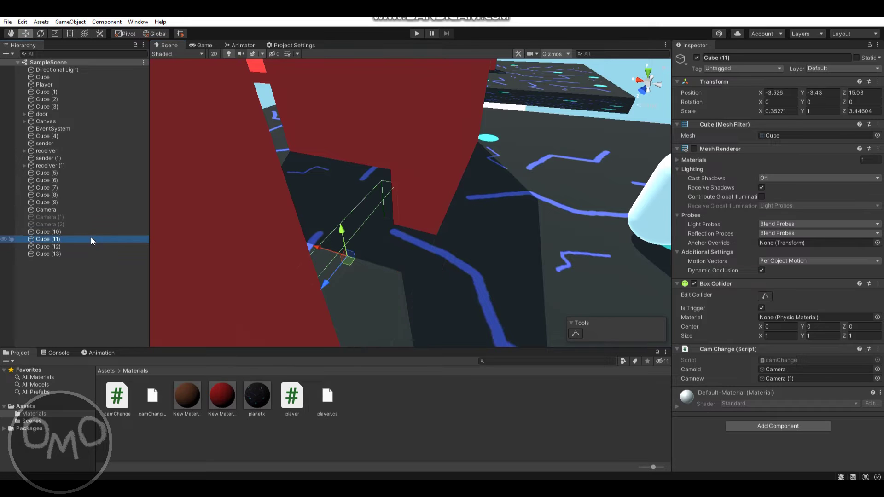
click(86, 232)
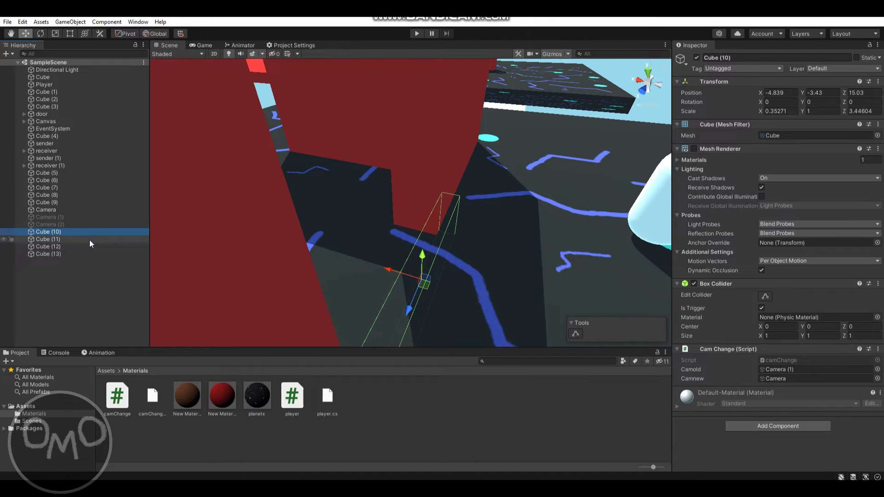
right_drag(455, 247, 314, 159)
right_drag(283, 240, 359, 292)
double_click(68, 239)
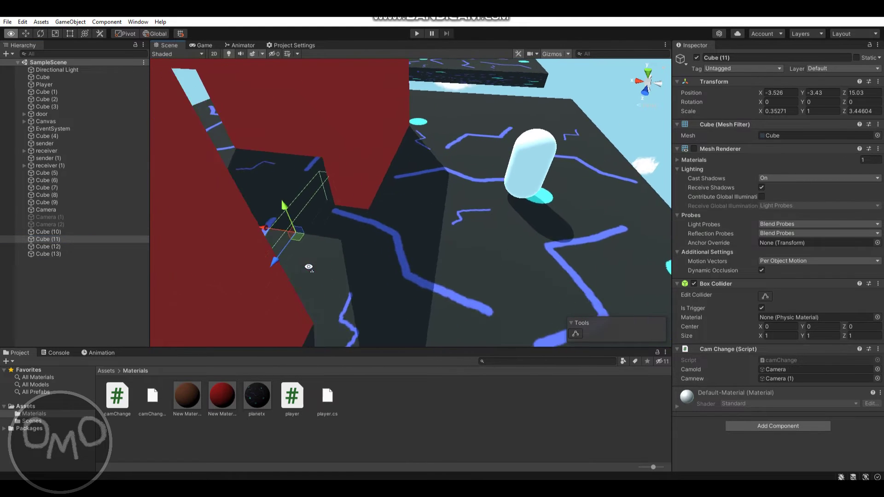
right_drag(346, 235, 505, 251)
right_drag(414, 187, 355, 207)
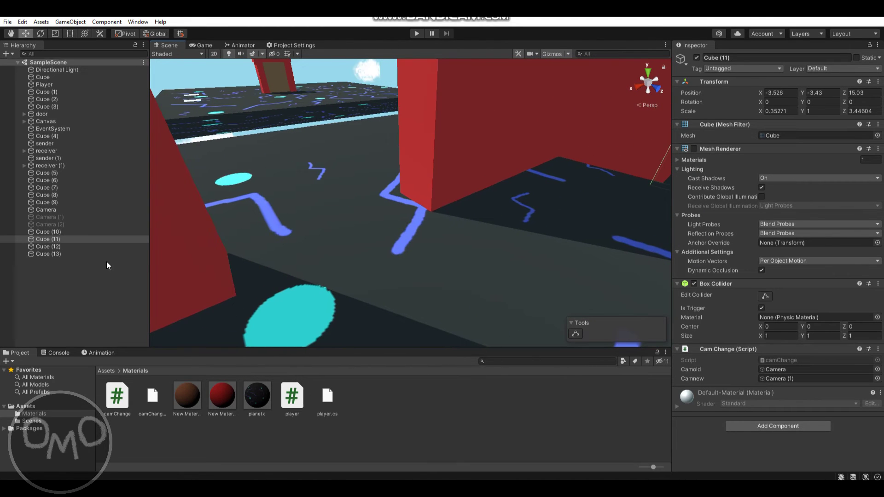
Step: Inspect the second pair of triggers, Cube (12) and Cube (13), and their Cam Change camera assignments
click(84, 247)
click(86, 256)
right_drag(322, 208, 385, 232)
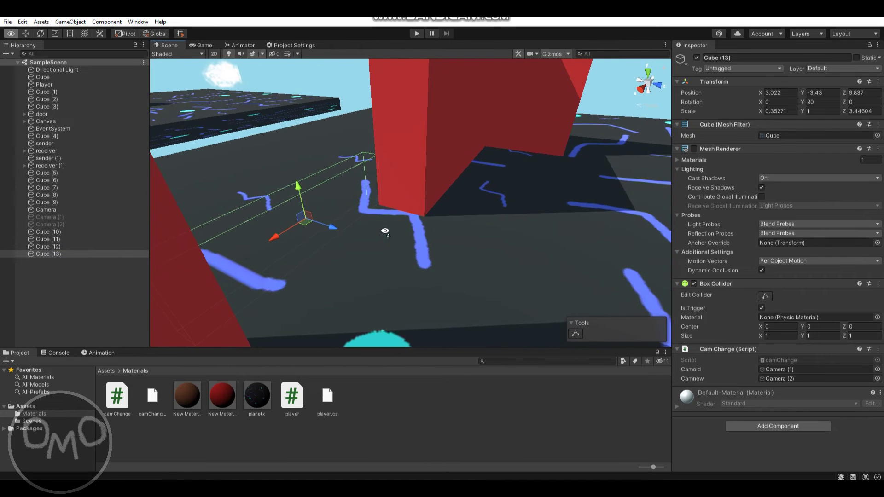
click(106, 246)
right_drag(424, 250, 370, 304)
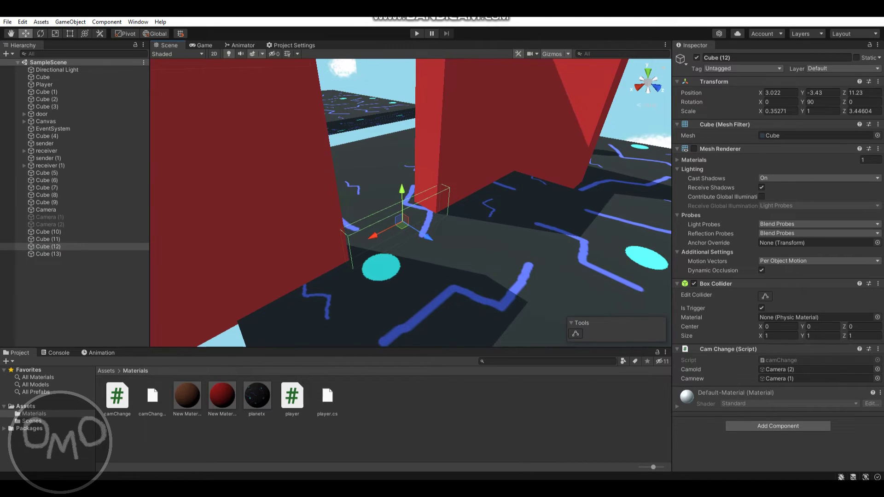
Step: Switch to Notepad++ and review the camChange script's camold and camnew declaration, OnTriggerEnter player check and SetActive lines
click(537, 489)
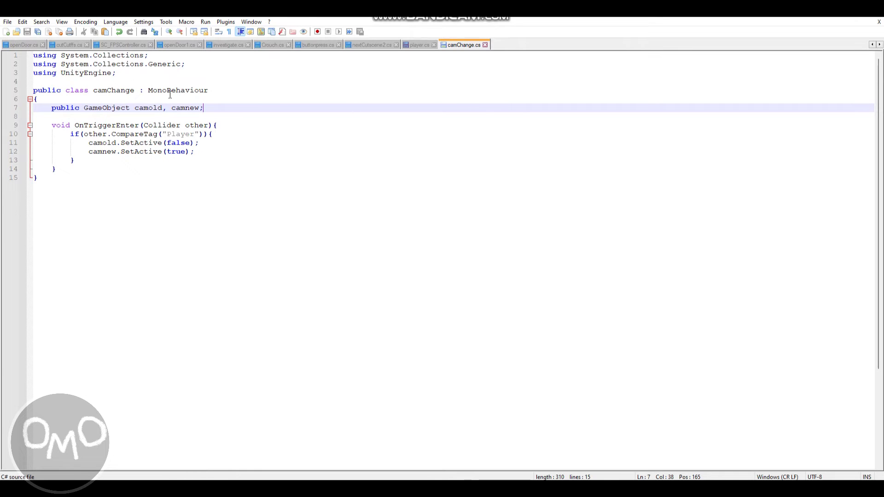
drag(219, 90, 21, 43)
click(129, 125)
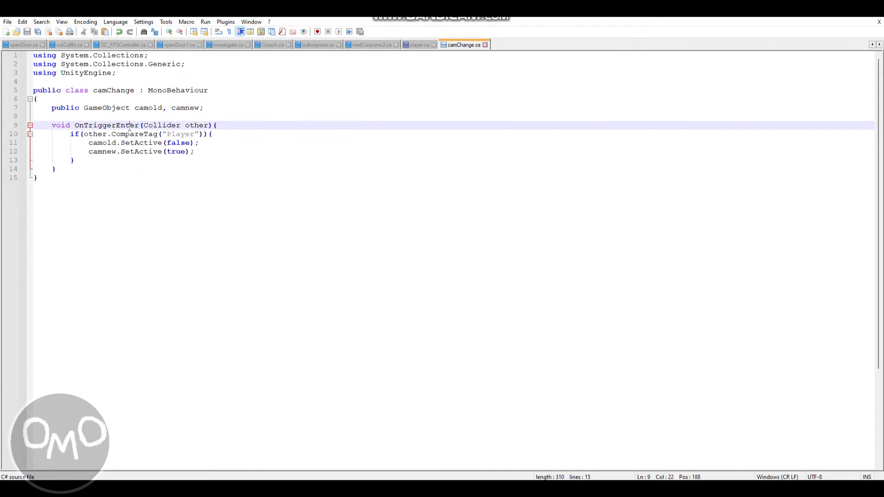
drag(48, 108, 166, 109)
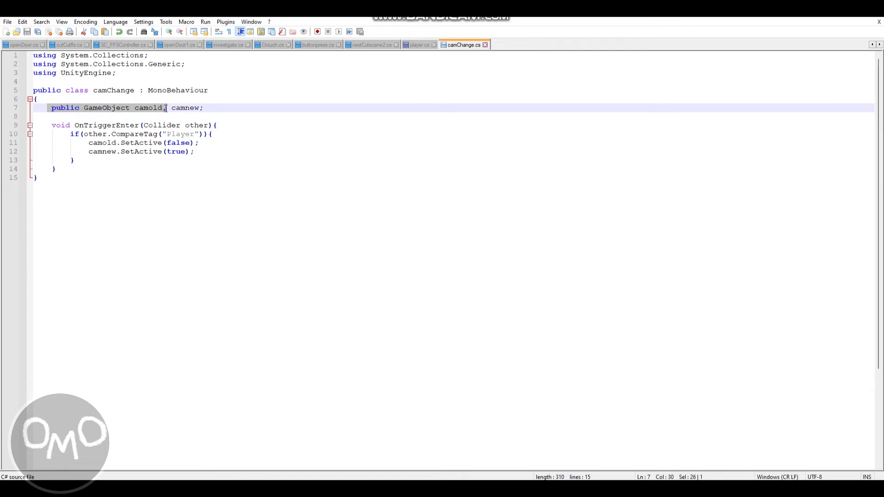
click(145, 109)
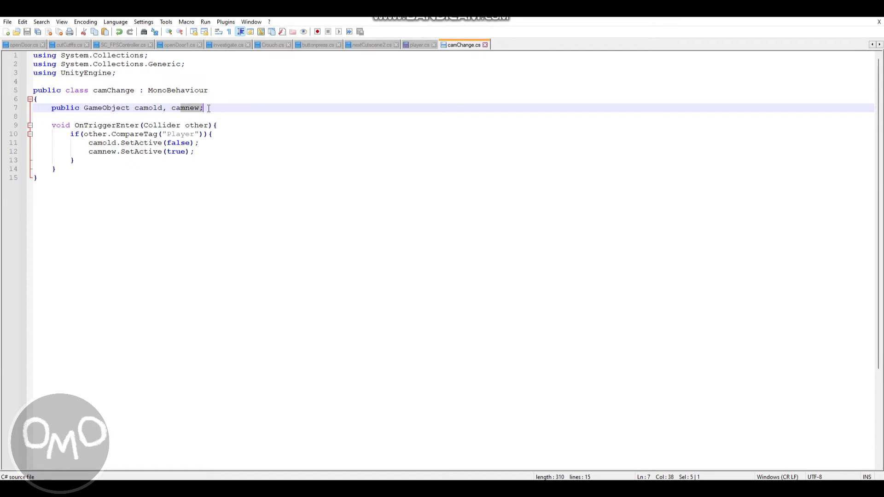
drag(52, 125, 190, 135)
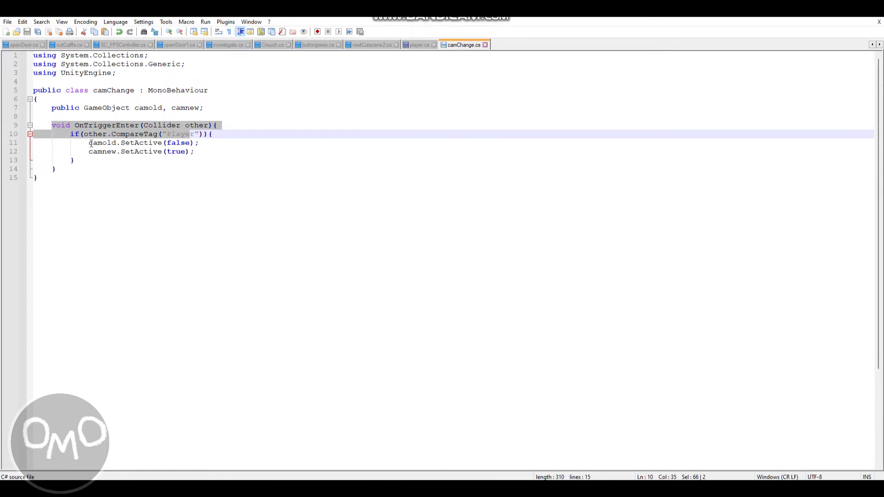
drag(90, 144, 192, 143)
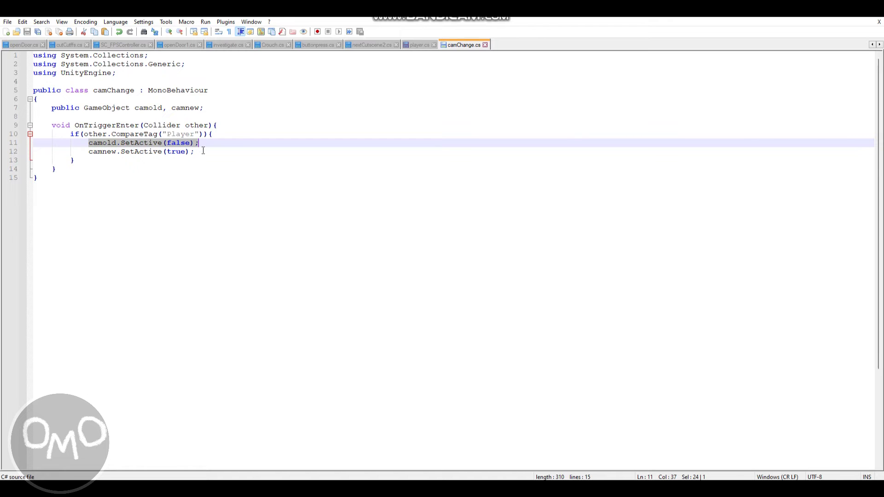
drag(196, 152, 90, 152)
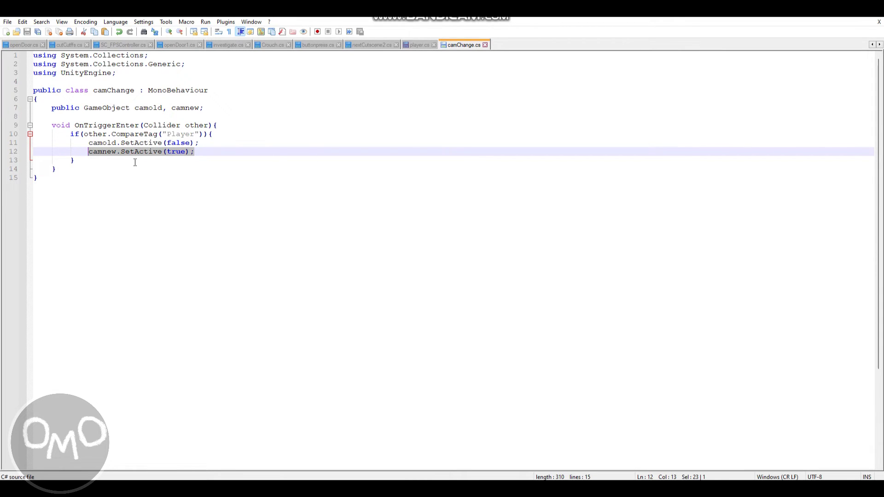
click(177, 143)
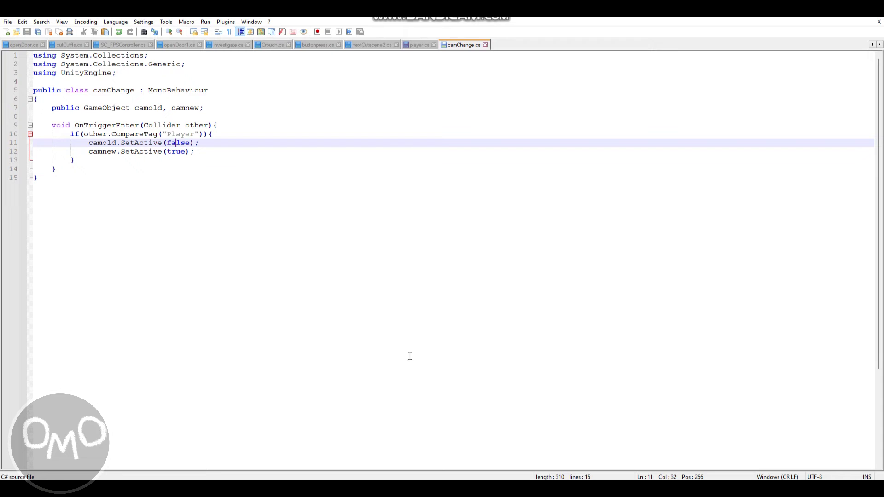
Step: Switch back to Unity, play-test the scene by walking the player capsule toward the gap between the red walls, and stop play mode
key(alt+Tab)
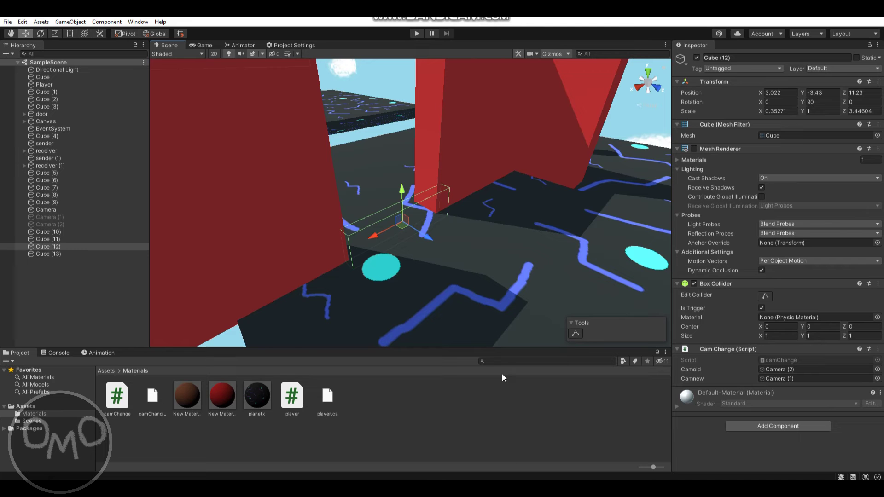
click(417, 35)
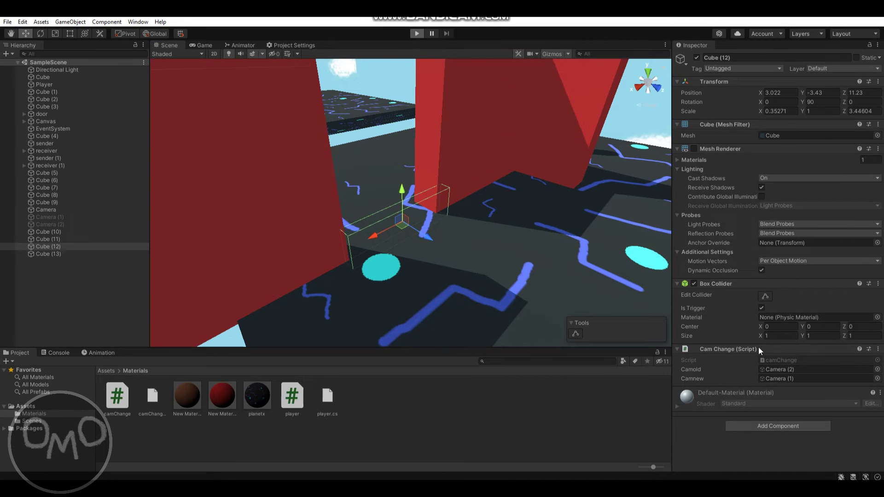
key(a)
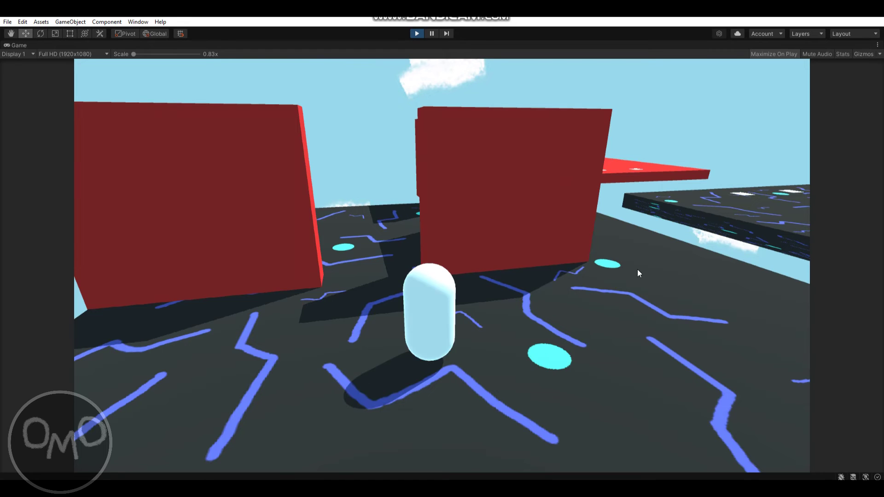
key(w)
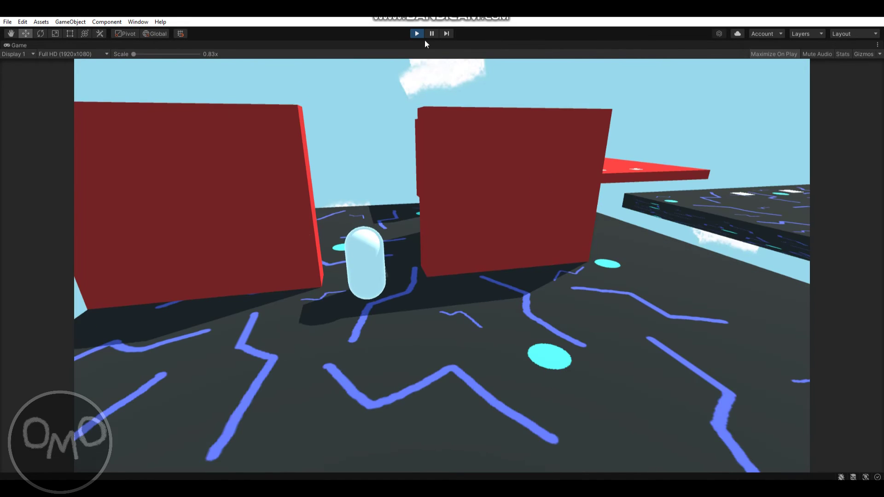
click(417, 33)
Step: Try to attach the camChange script from the Materials folder to the Cube (12) trigger
mouse_move(493, 139)
right_down()
mouse_move(496, 154)
mouse_move(499, 136)
right_up()
key(s)
key(w)
key(s)
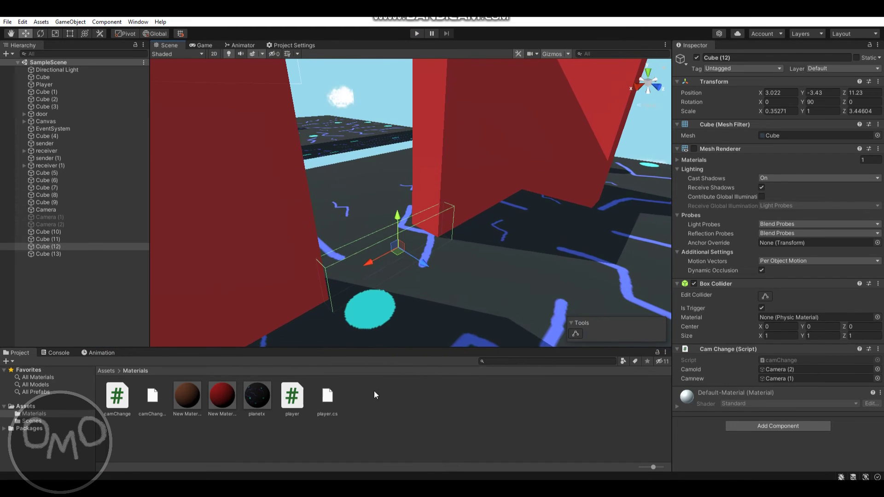
drag(123, 397, 704, 440)
drag(697, 444, 509, 415)
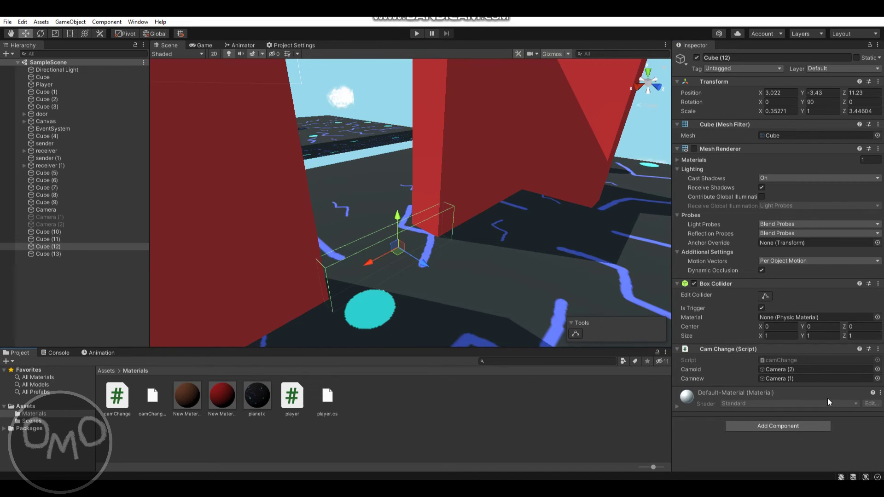